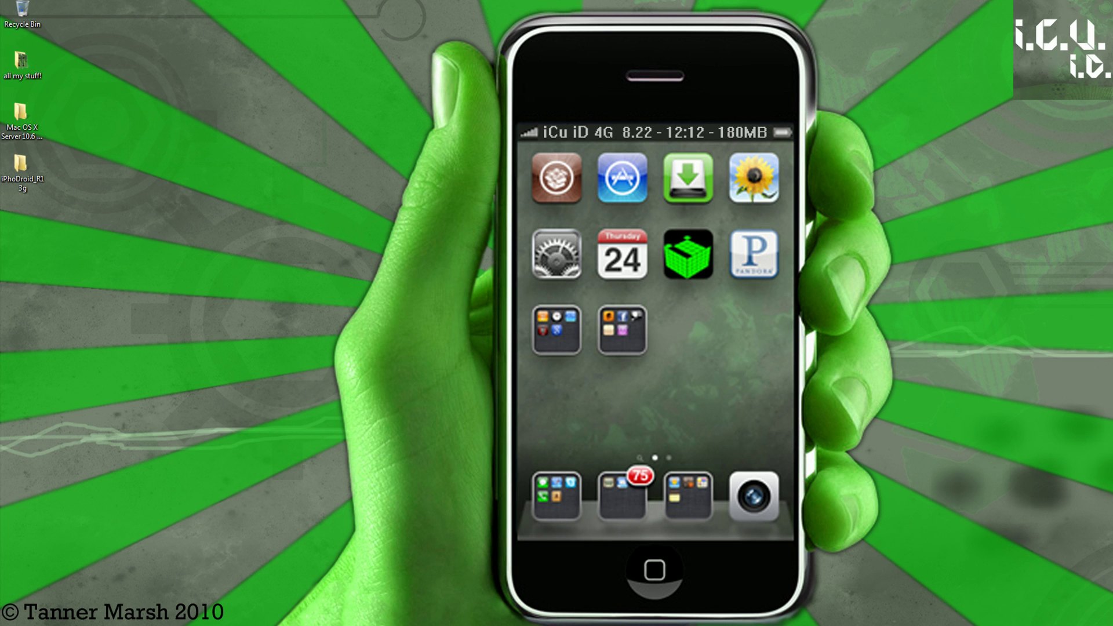
Launch iPhoDroid.exe from the iPhoDroid_R13g folder and minimise the Explorer window
double_click(36, 161)
double_click(298, 197)
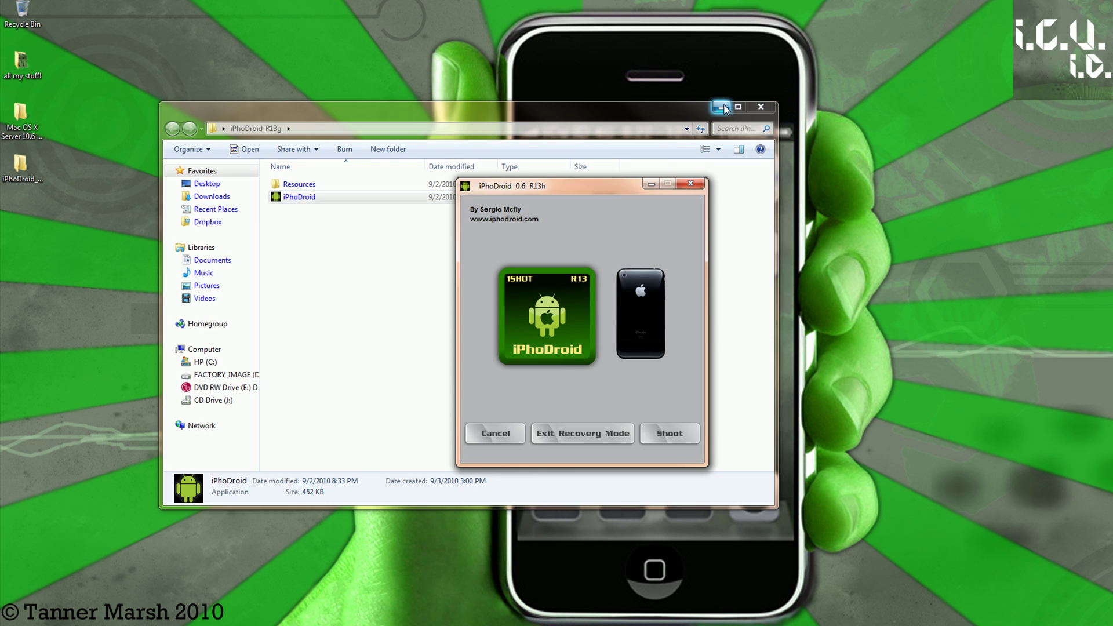
click(721, 107)
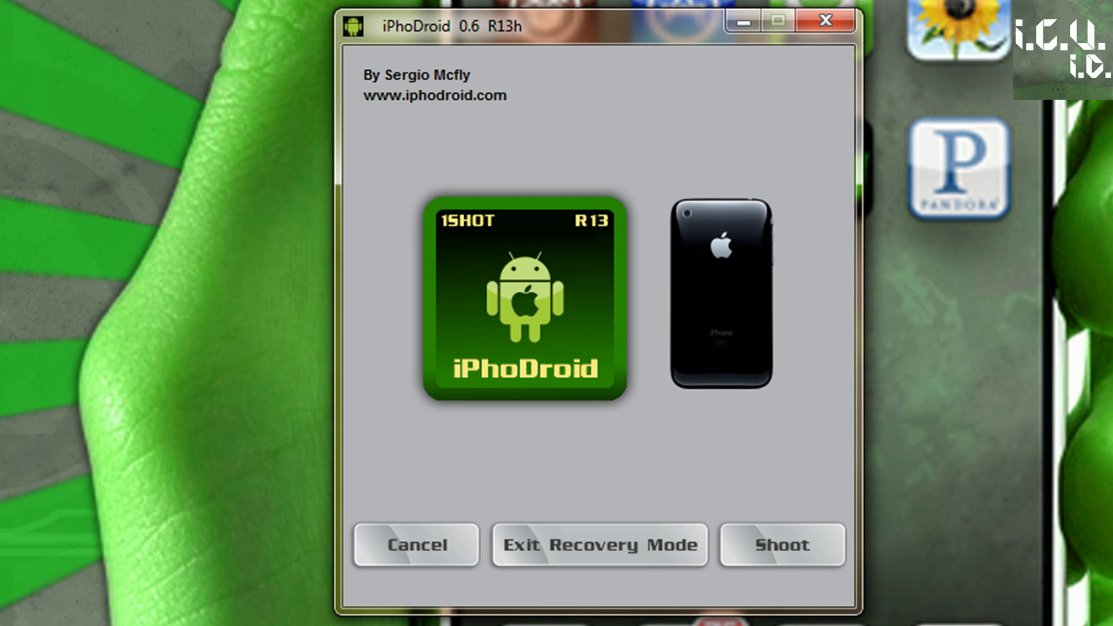
Start calibrating the iPhone connection with Shoot, then close iPhoDroid
drag(534, 38, 677, 48)
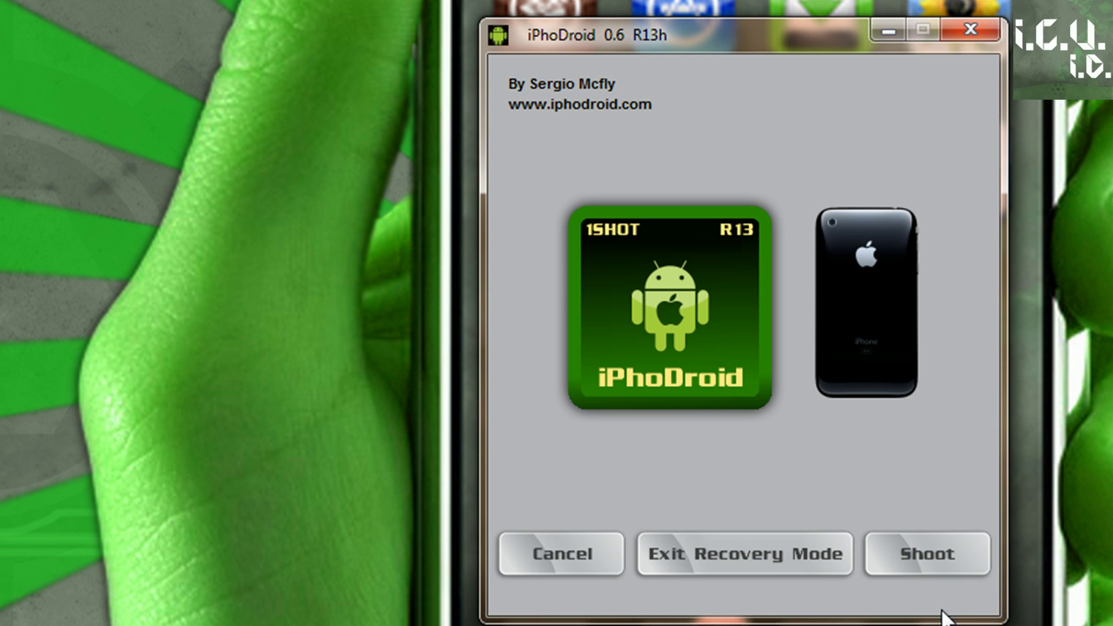
click(957, 561)
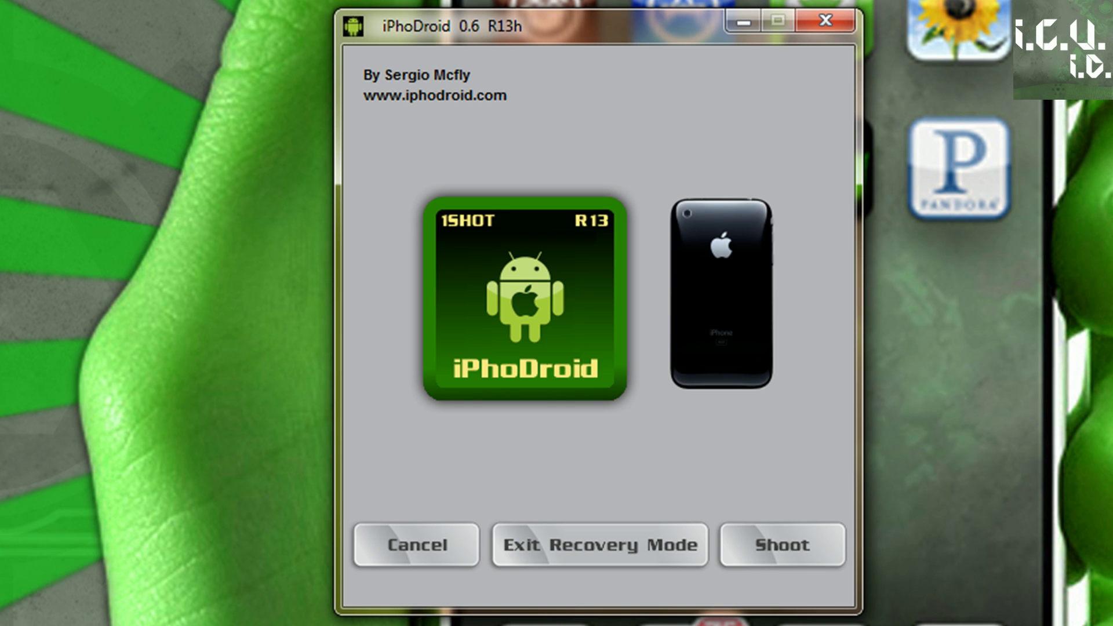
drag(596, 7, 717, 30)
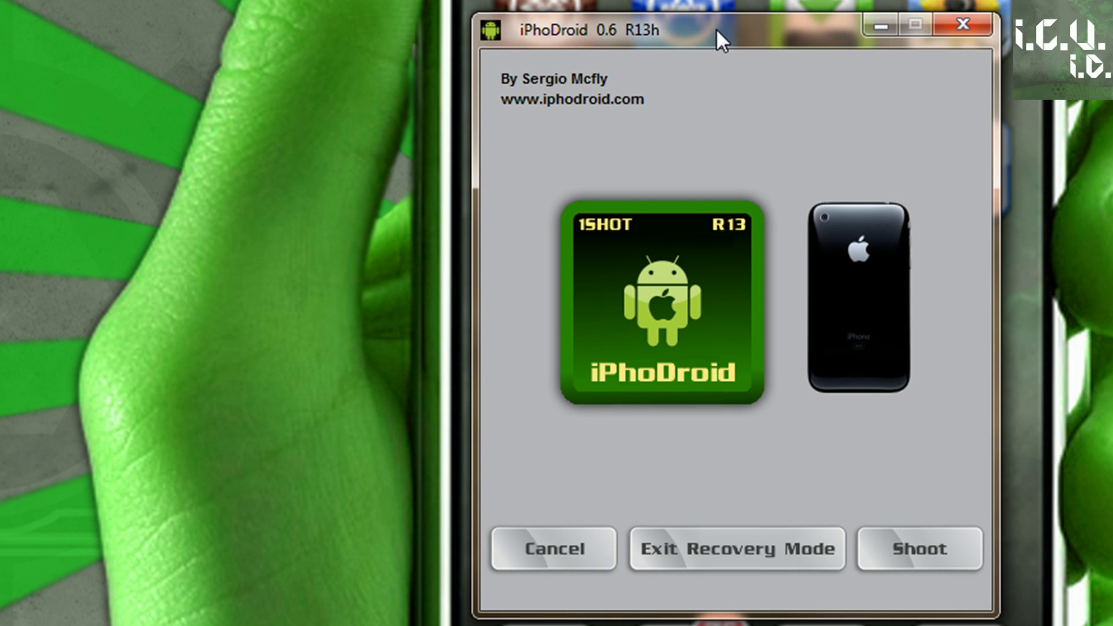
click(958, 24)
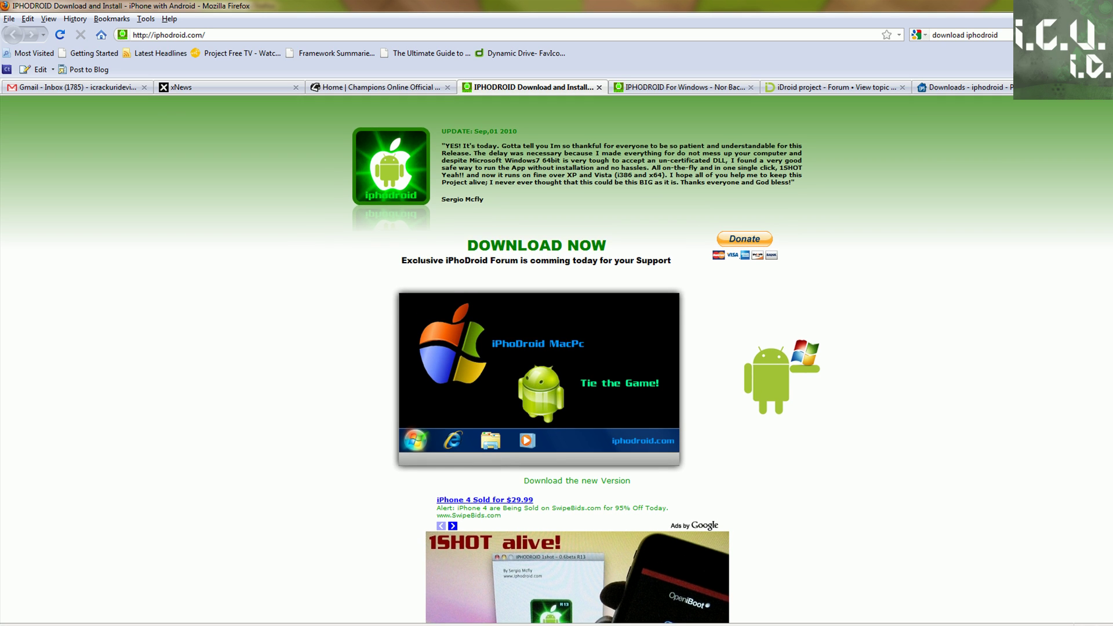
Open the Windows Release 3G download page for iPhoDroid 1SHOT R13g
scroll(556, 360, down, 15)
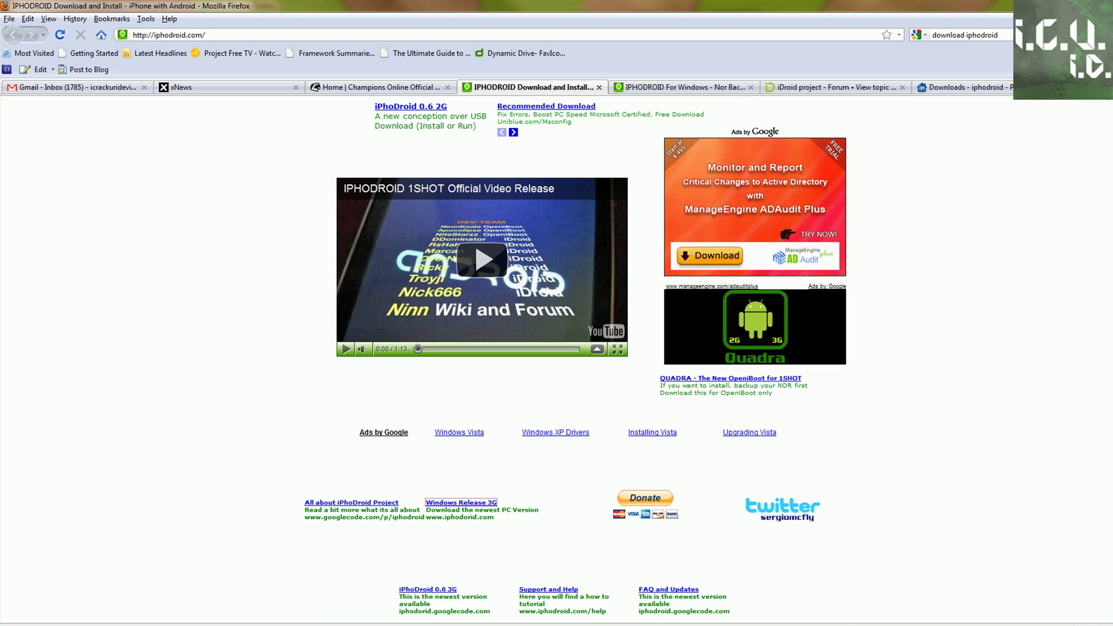
click(457, 504)
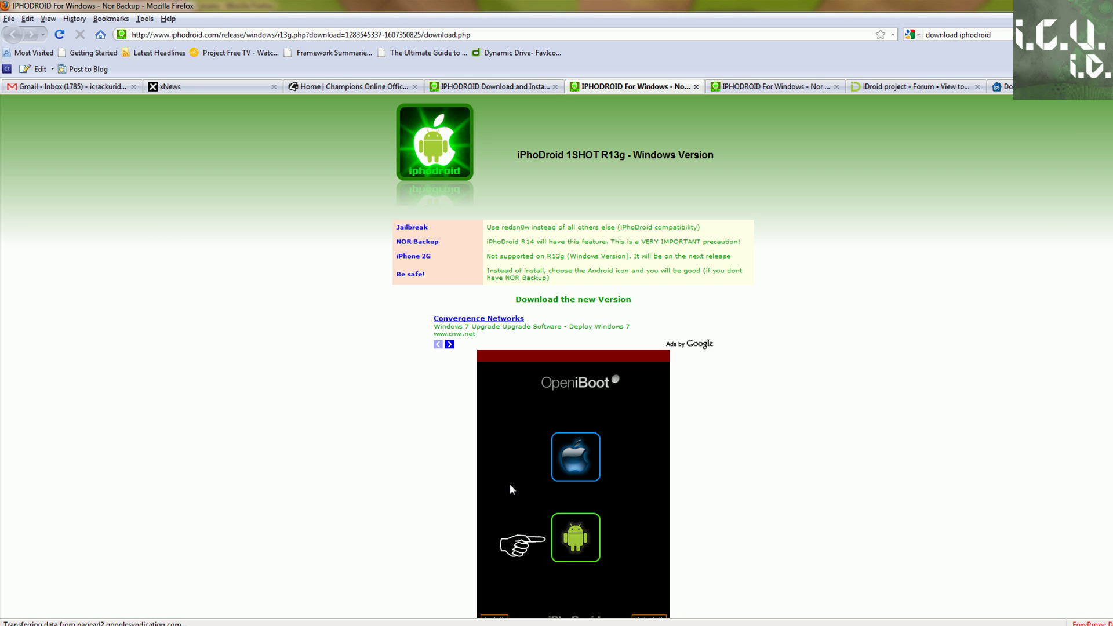
scroll(510, 490, down, 5)
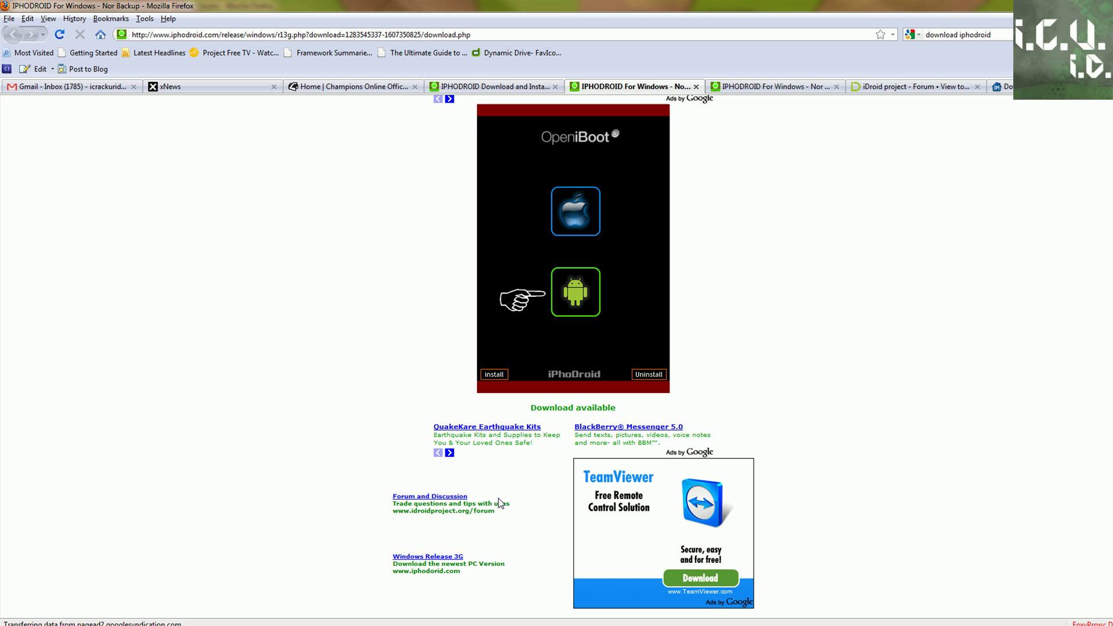
Follow the ad's Windows Release 3G link back to iphodroid.com, then show the desktop
drag(393, 564, 408, 564)
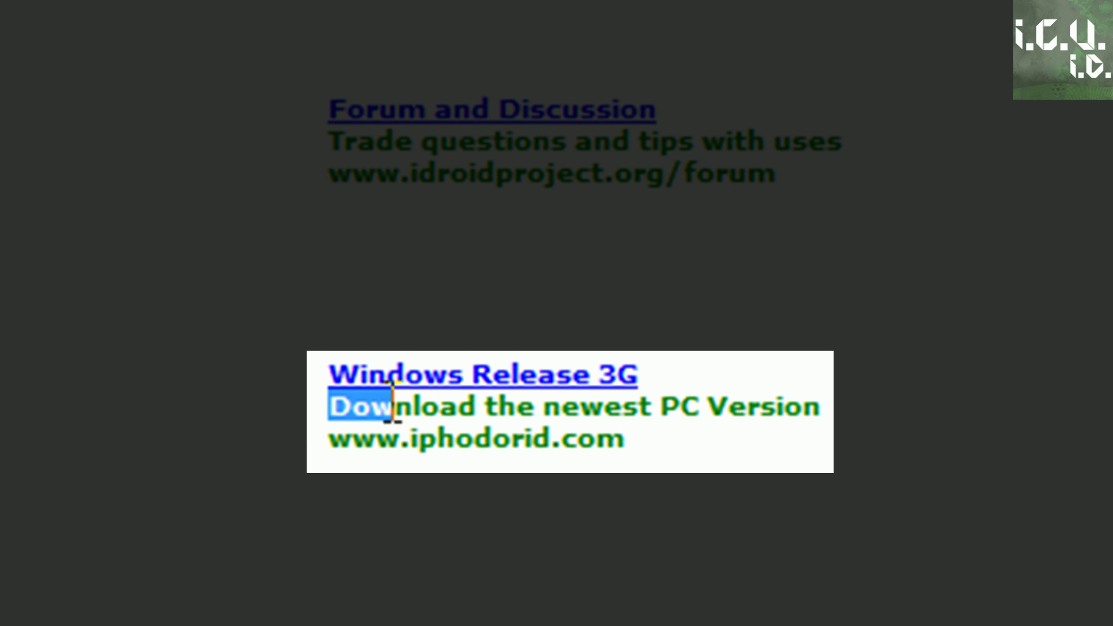
drag(393, 406, 796, 460)
click(597, 398)
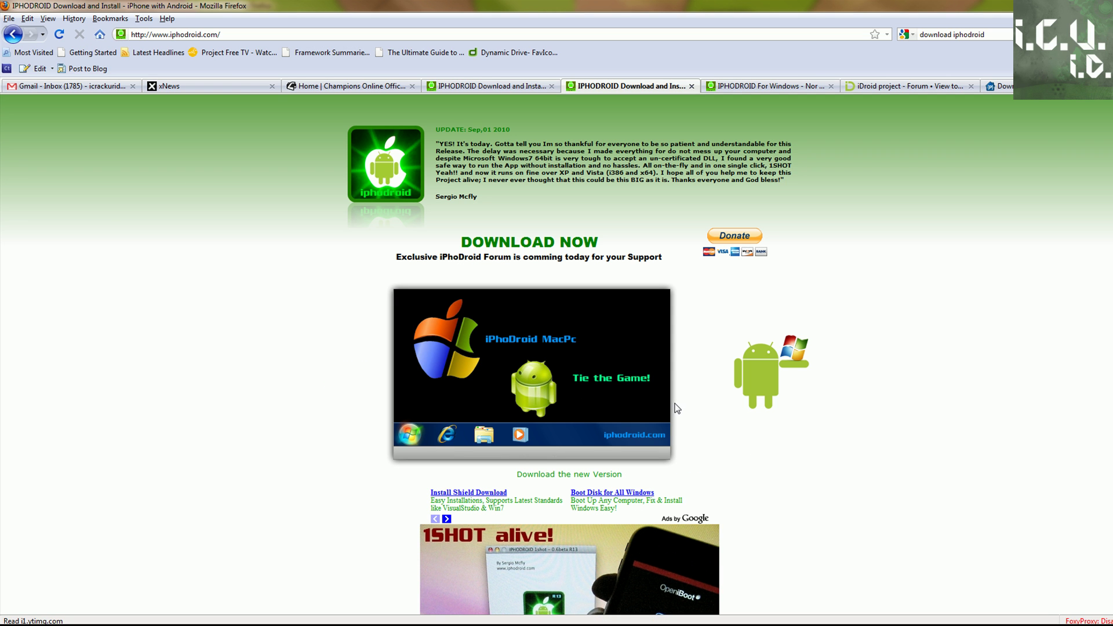
scroll(675, 409, down, 10)
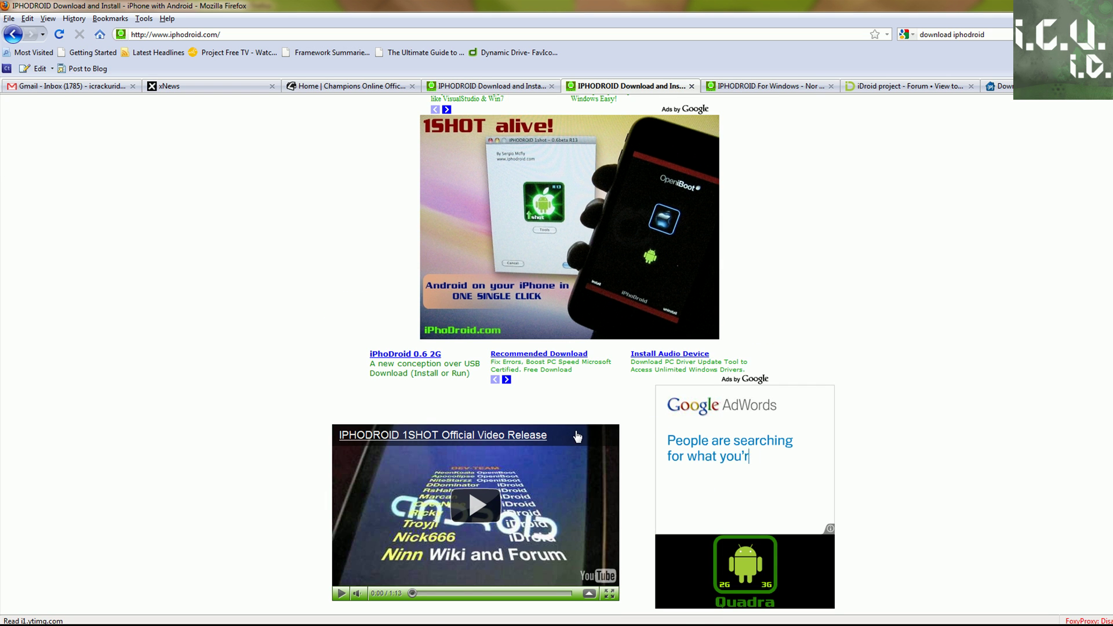
scroll(883, 510, down, 6)
scroll(883, 510, up, 15)
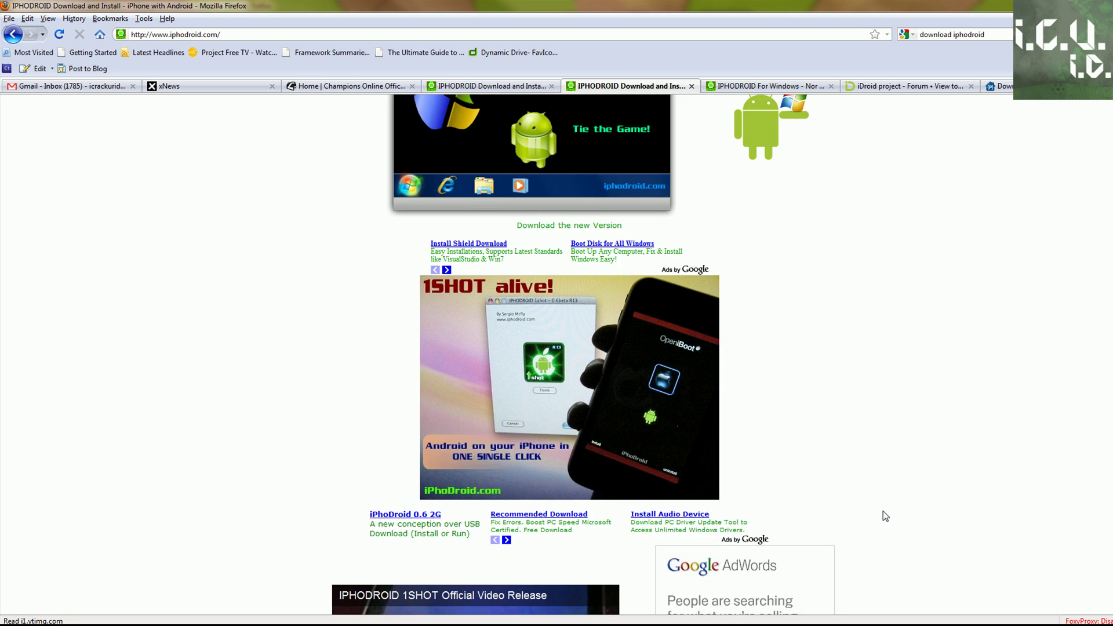
key(super+d)
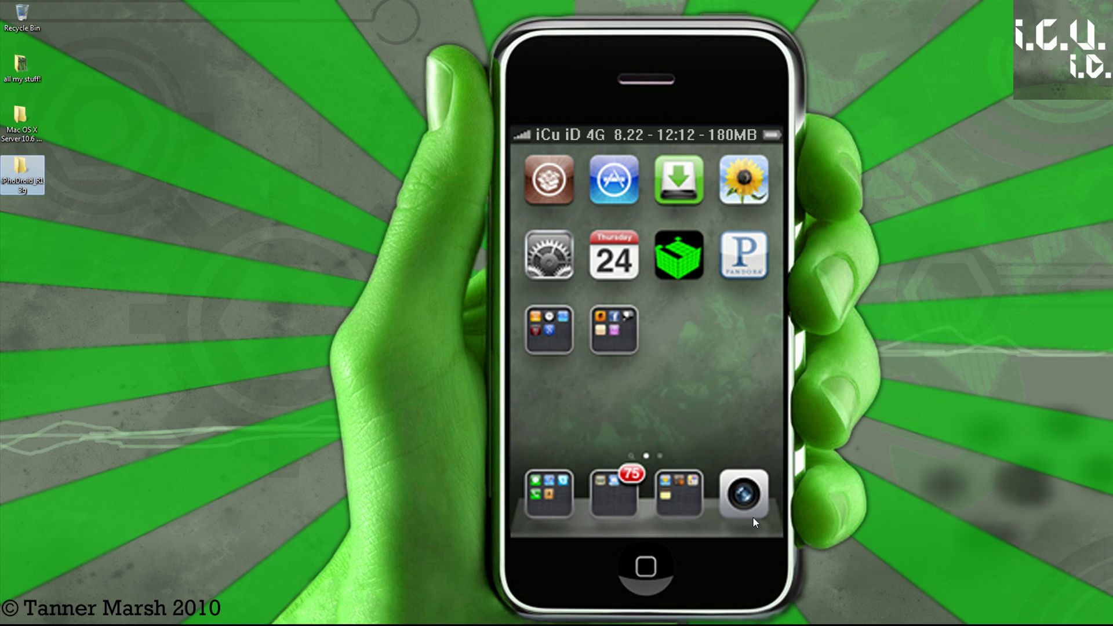
Drag iPhoDroid_1SHOT_R13h_3G_PC.zip from its Downloads folder onto the desktop, then close Explorer
key(alt+Tab)
right_click(903, 139)
click(936, 168)
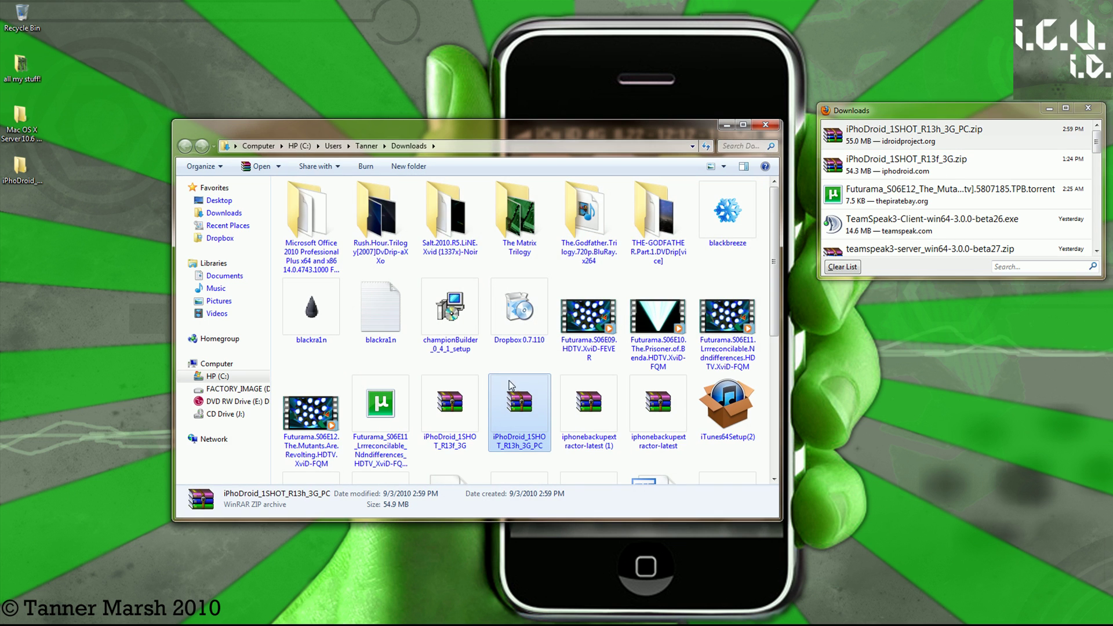
drag(519, 406, 203, 155)
key(alt+F4)
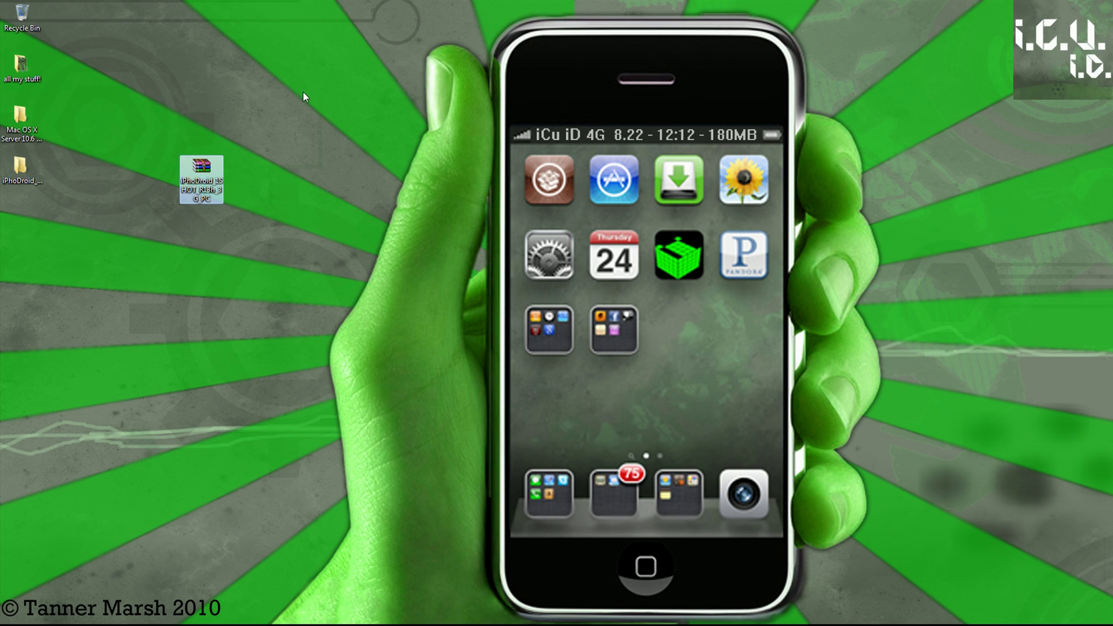
Extract the iPhoDroid_R13g folder from the zip to the desktop without merging folders
double_click(197, 170)
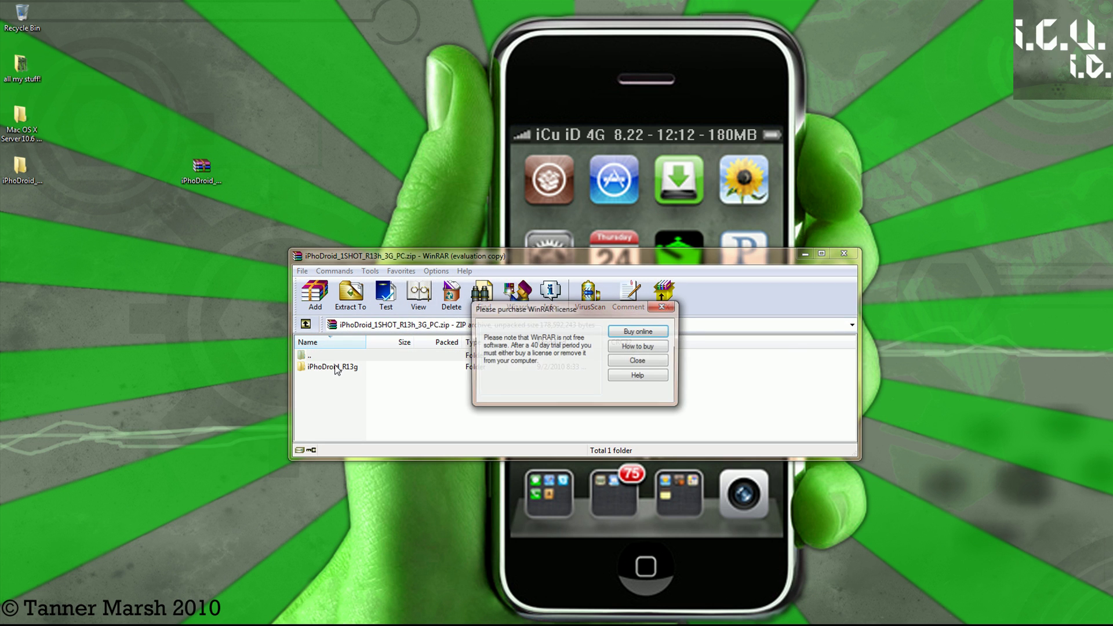
click(645, 363)
drag(375, 363, 217, 239)
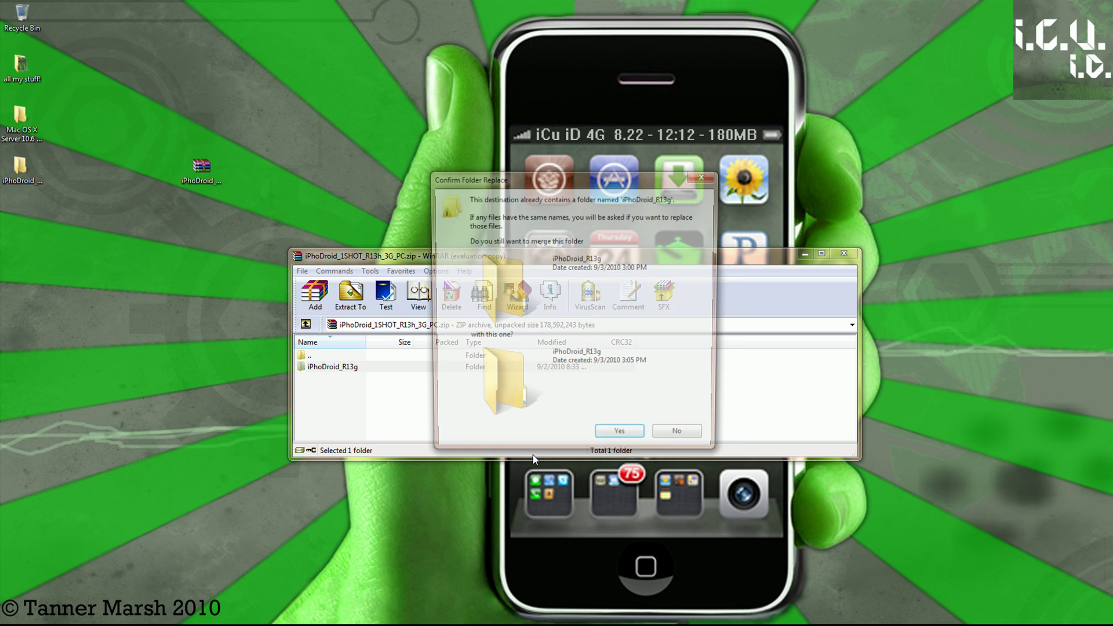
click(676, 445)
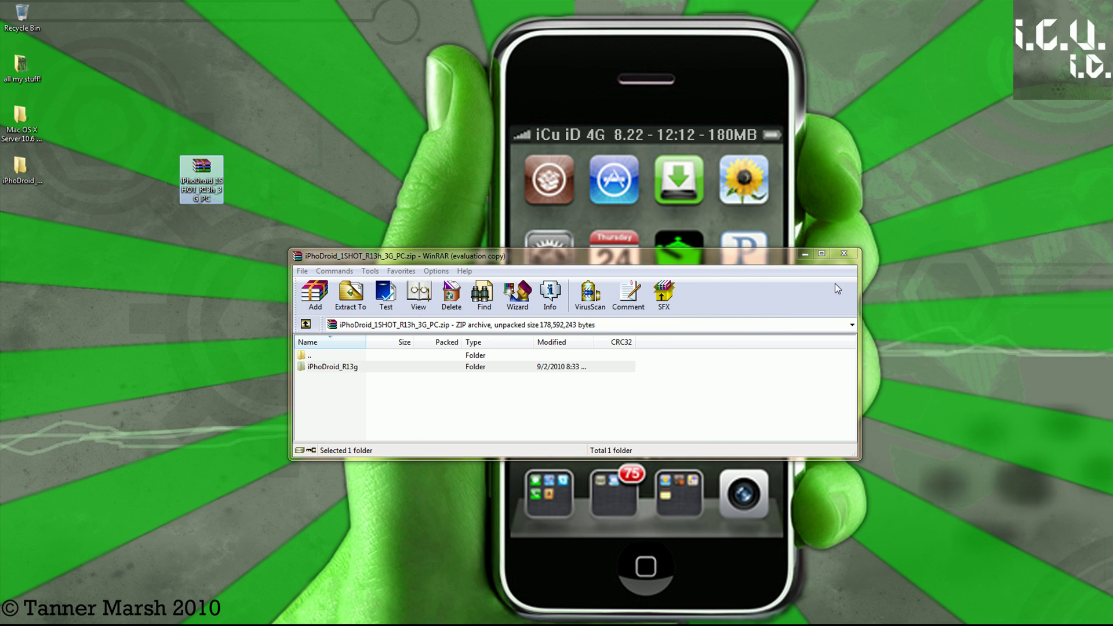
Close WinRAR and check the extracted folder contains the iPhoDroid application
click(842, 249)
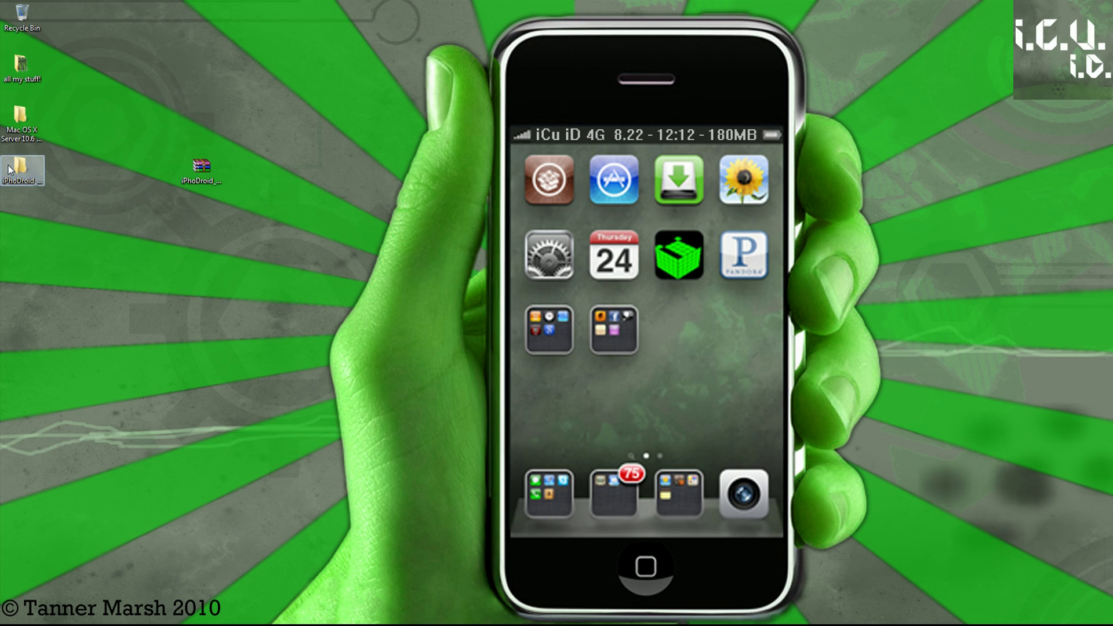
double_click(9, 169)
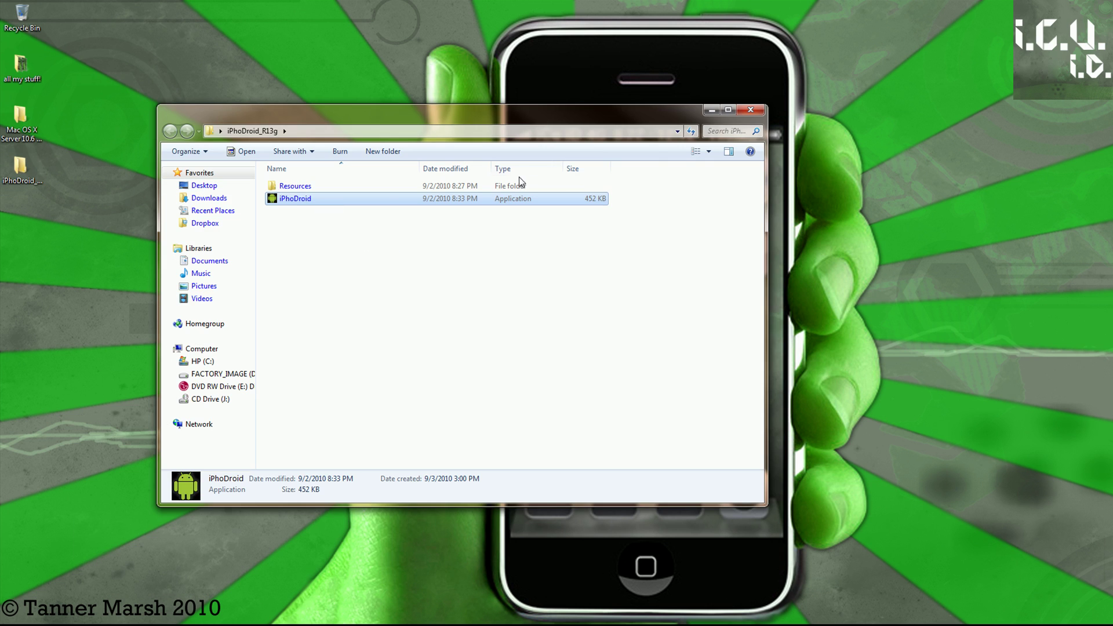
click(758, 109)
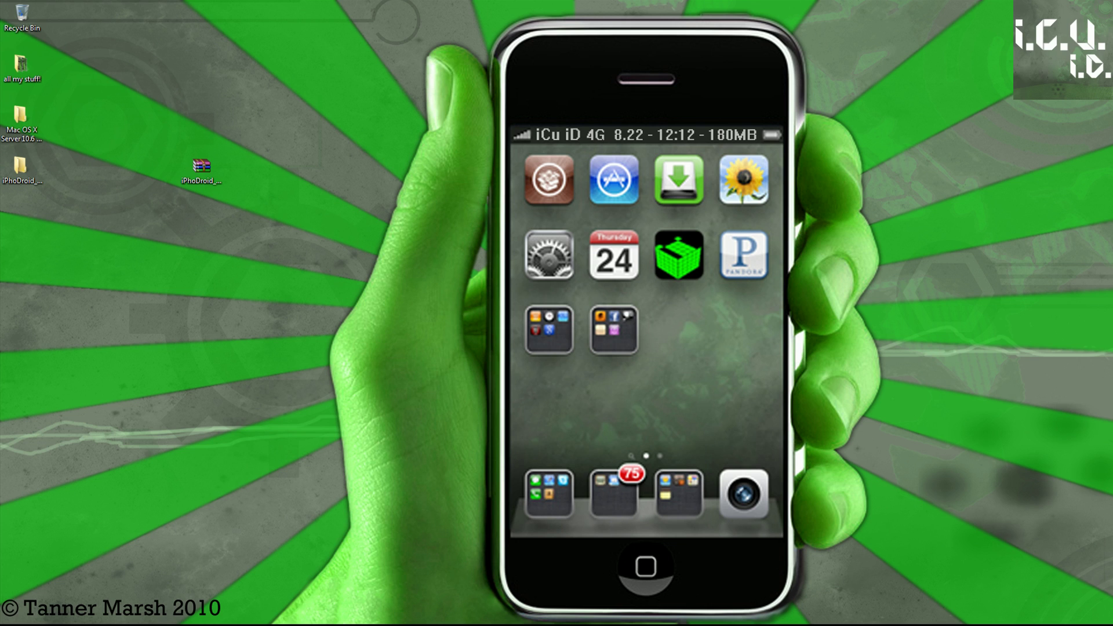
Cancel the iPhoDroid 0.6 3G (R13f) download and move the R13h zip below the desktop folders
mouse_move(710, 607)
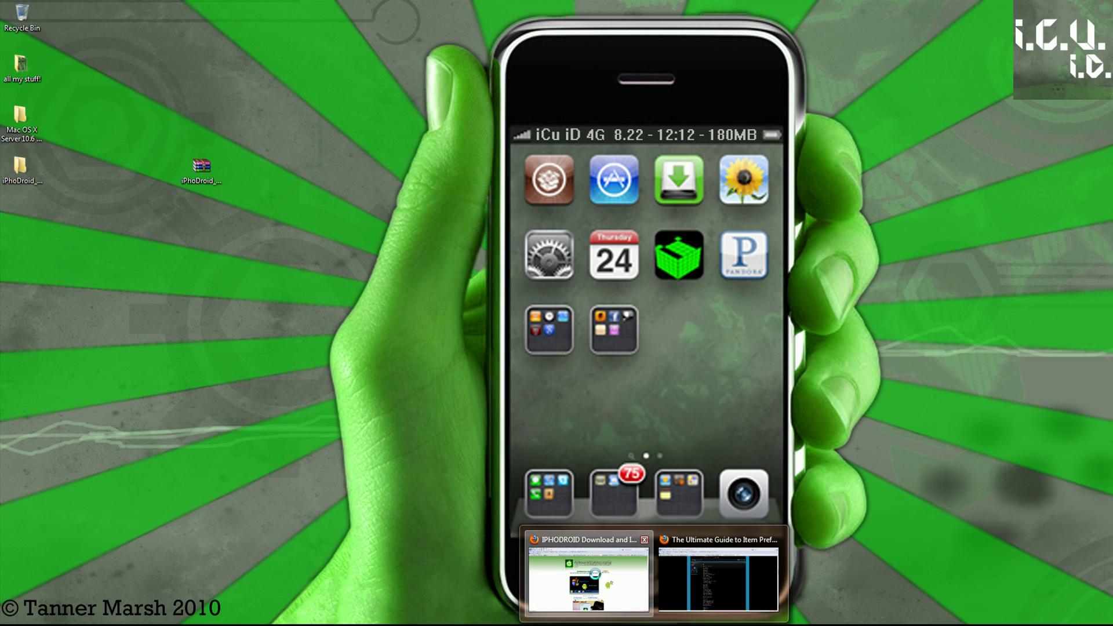
click(589, 580)
scroll(709, 310, down, 10)
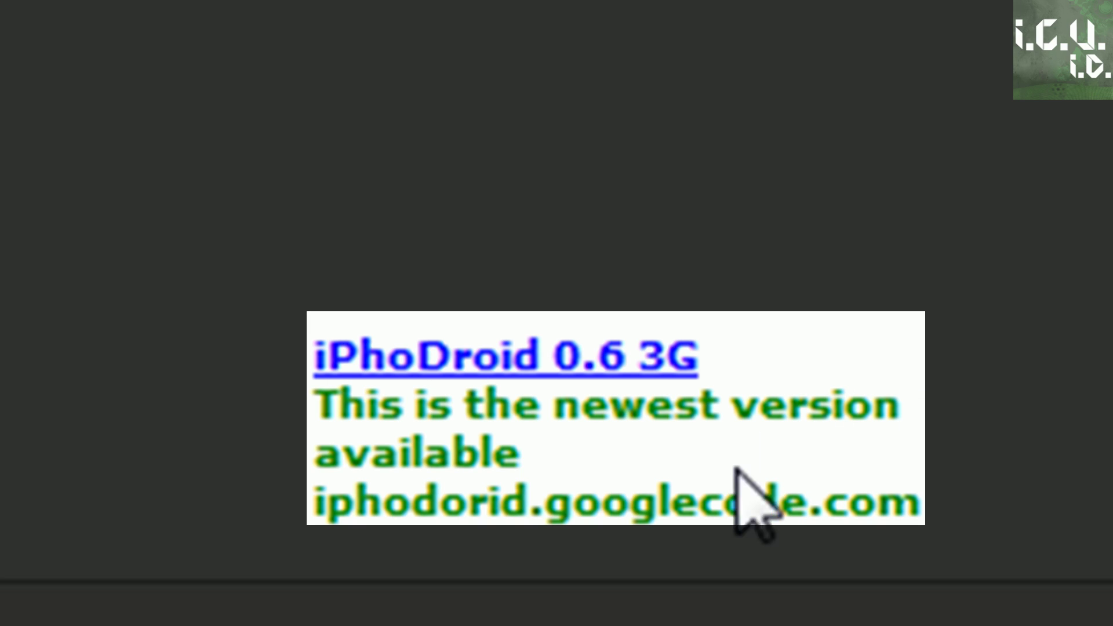
drag(268, 360, 963, 418)
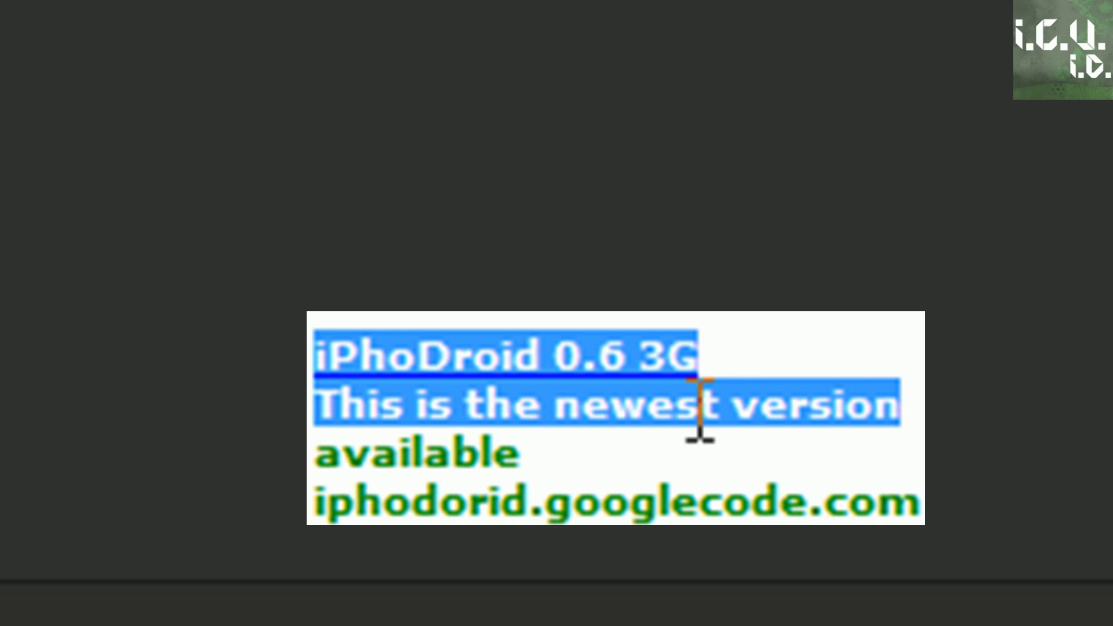
click(652, 368)
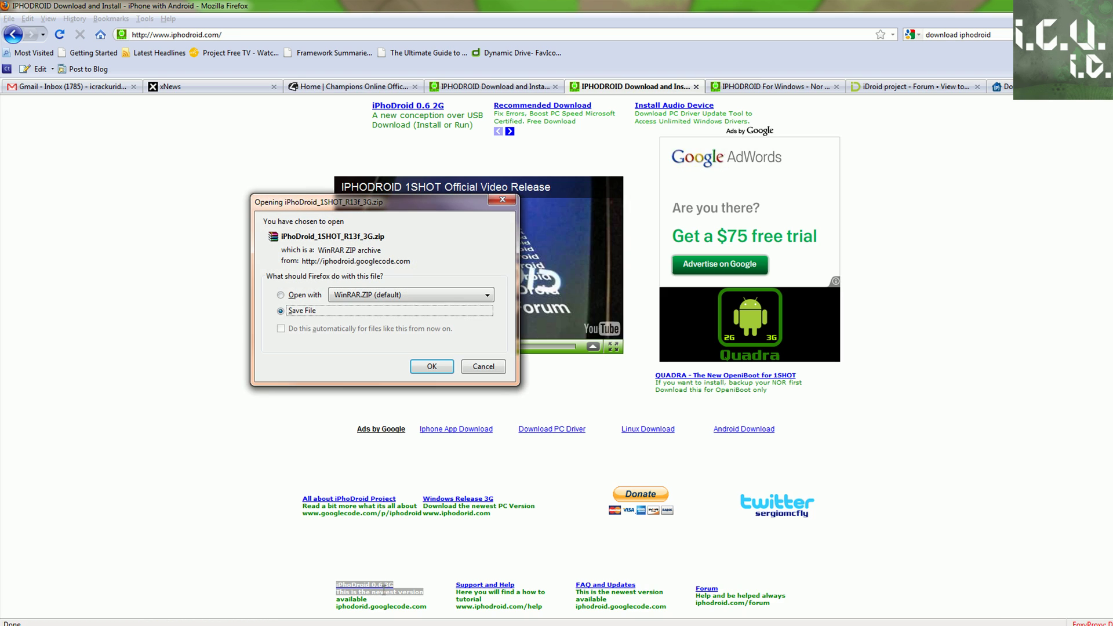
click(486, 367)
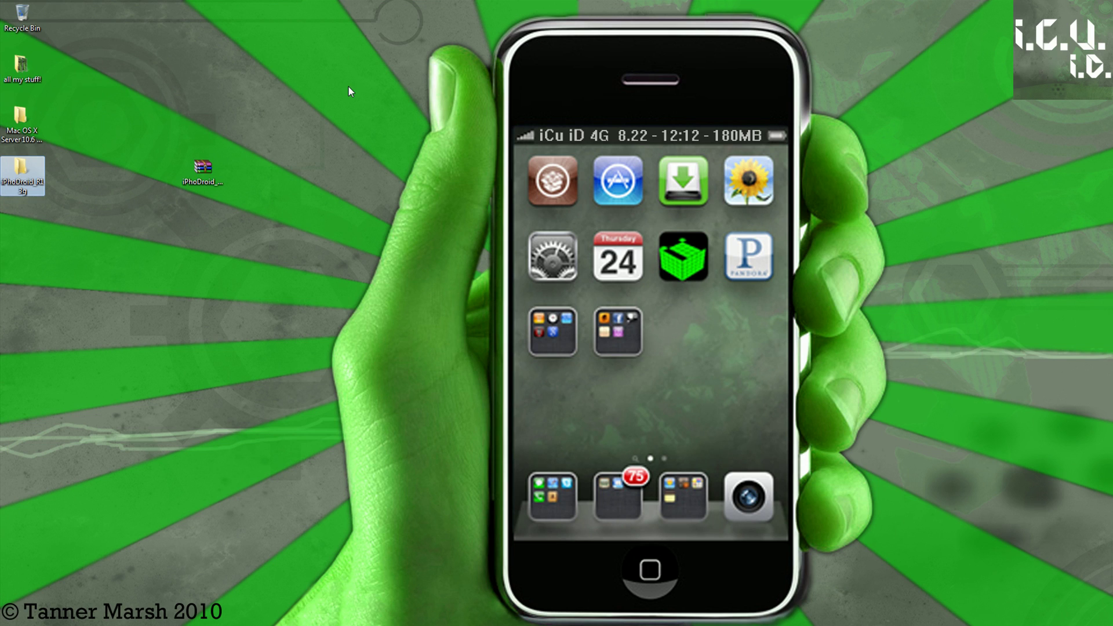
drag(203, 167, 24, 223)
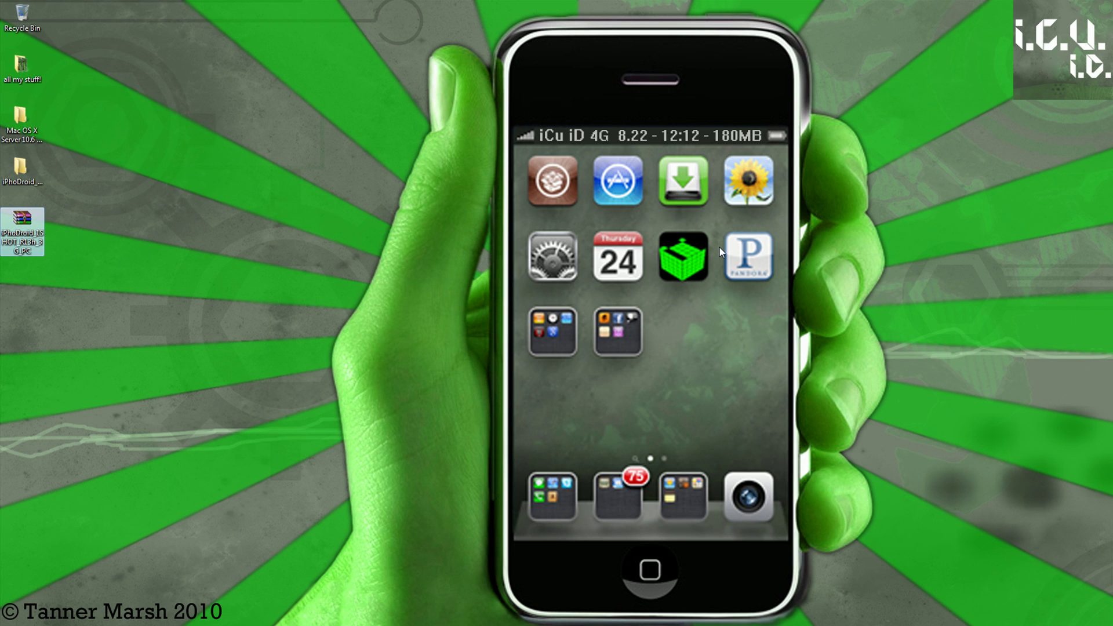